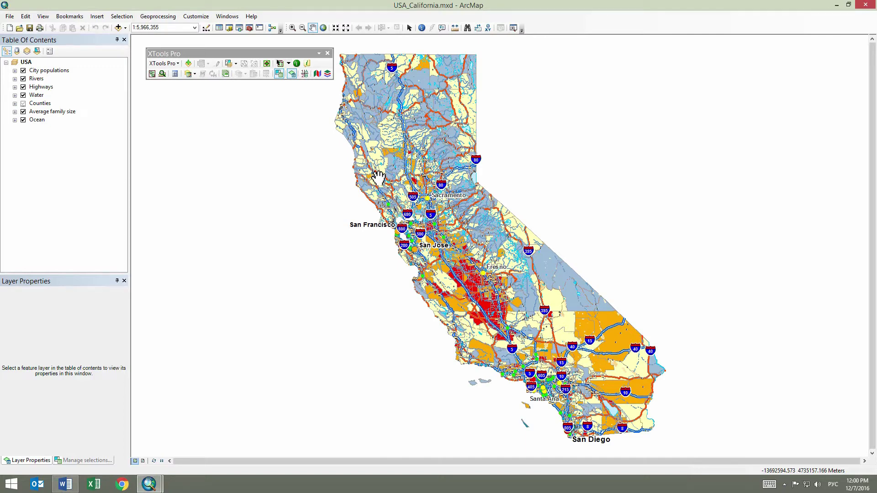
# Bring up the USA_Texas map window and snap it to the right half of the screen.
pyautogui.moveTo(150, 483)
pyautogui.click(117, 441)
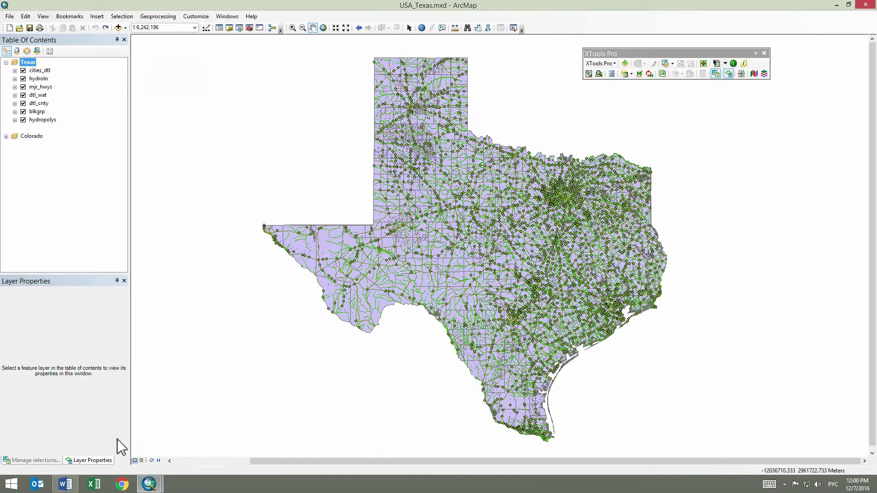
pyautogui.moveTo(550, 10); pyautogui.dragTo(875, 14)
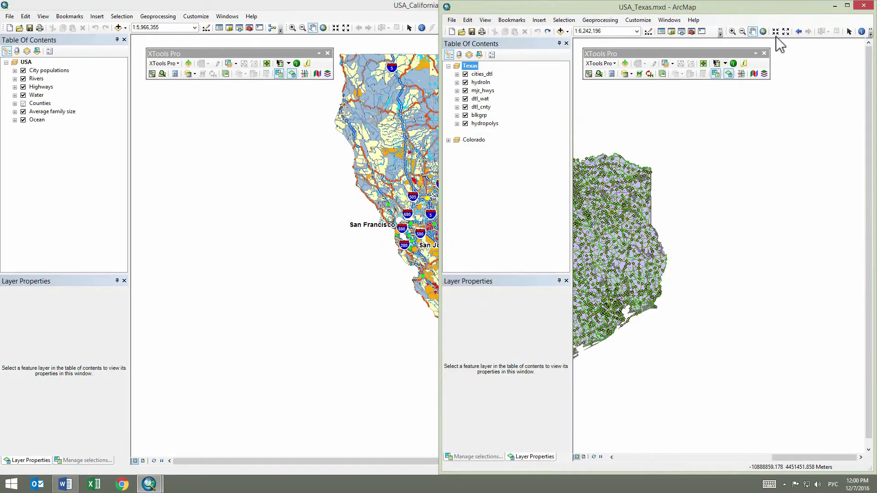
# Show Texas at full extent, then snap California to the left half at full extent.
pyautogui.click(763, 31)
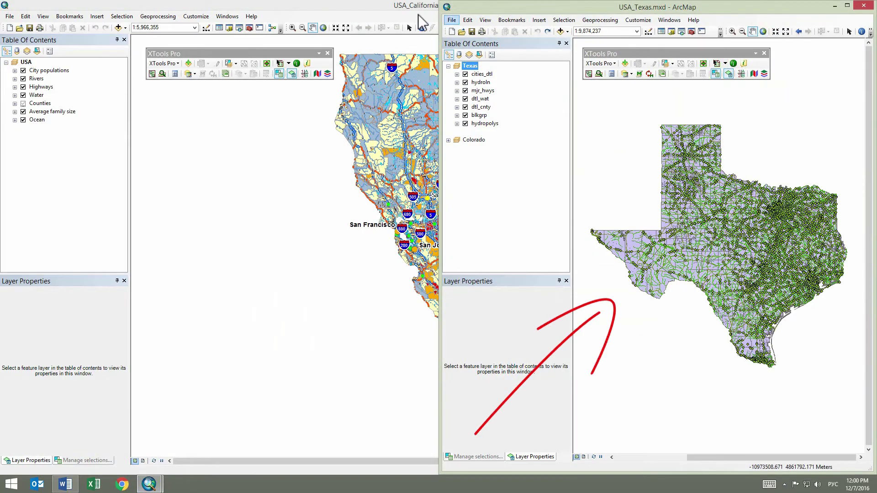
pyautogui.click(381, 8)
pyautogui.press('super+Left')
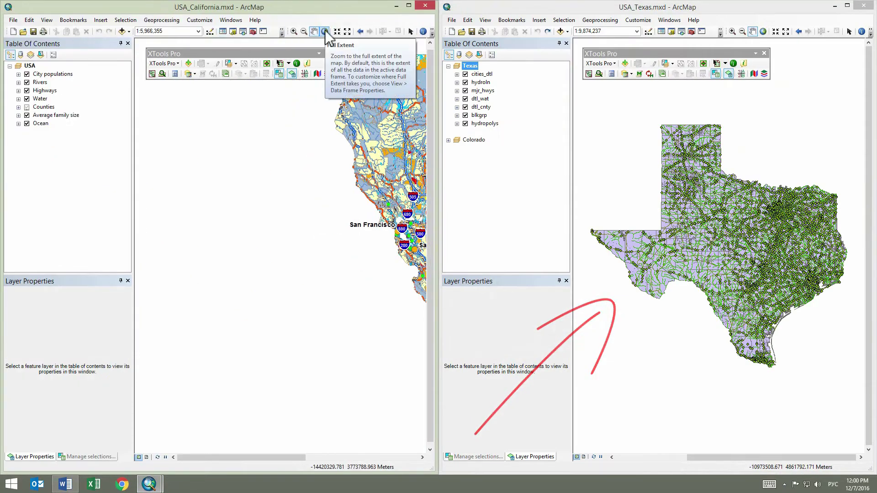
pyautogui.click(326, 32)
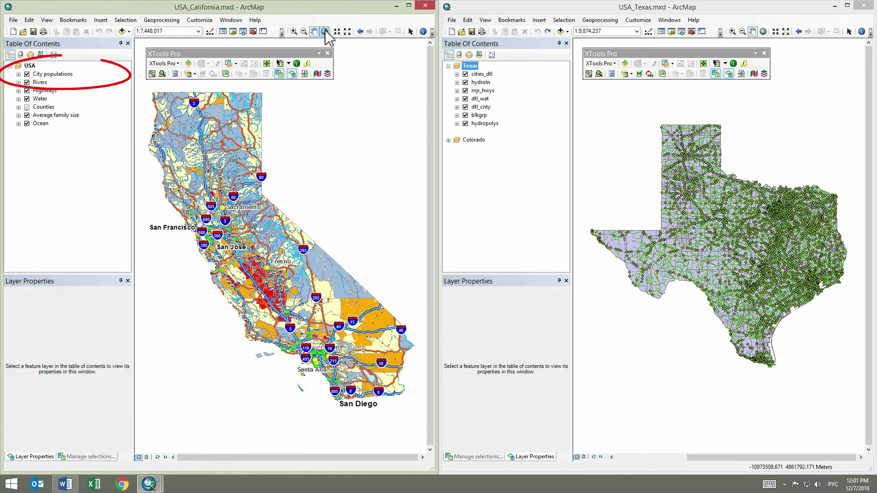
# Copy all properties of California's City populations layer with XTools Pro, every property checked.
pyautogui.click(45, 74)
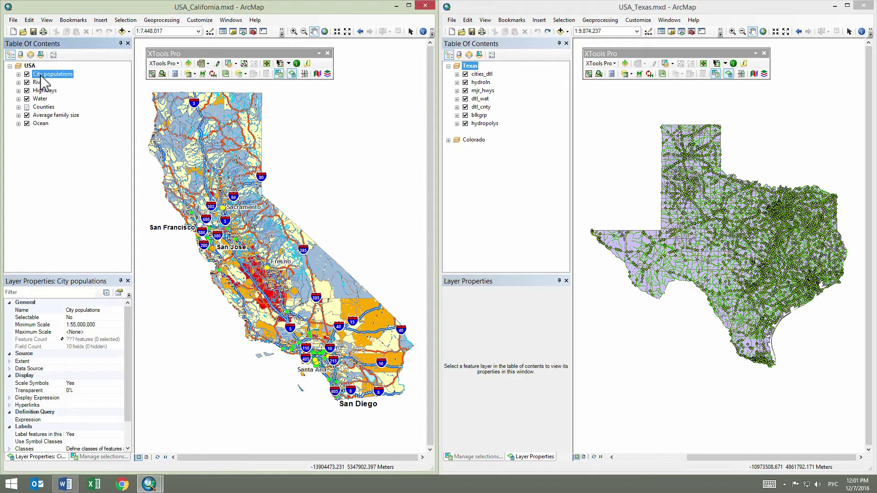
pyautogui.click(245, 73)
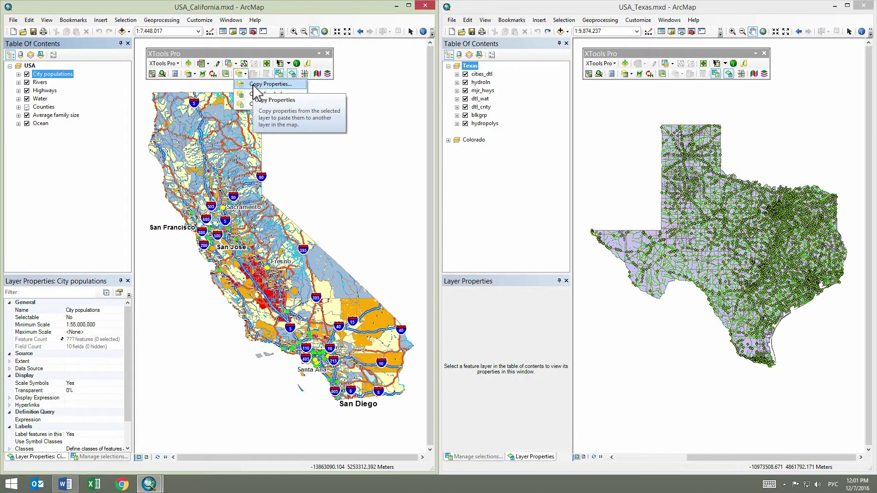
pyautogui.click(255, 86)
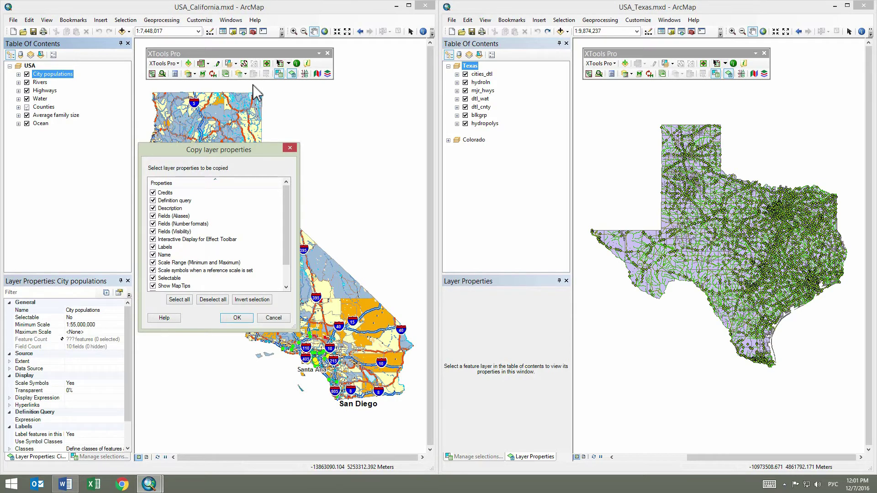
pyautogui.click(236, 318)
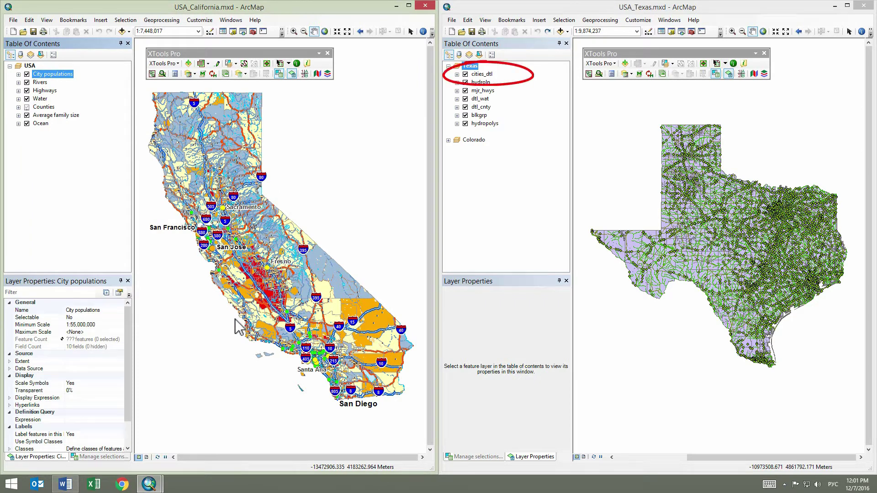
# Paste the copied City populations properties onto the Texas cities_dtl layer and confirm.
pyautogui.click(481, 74)
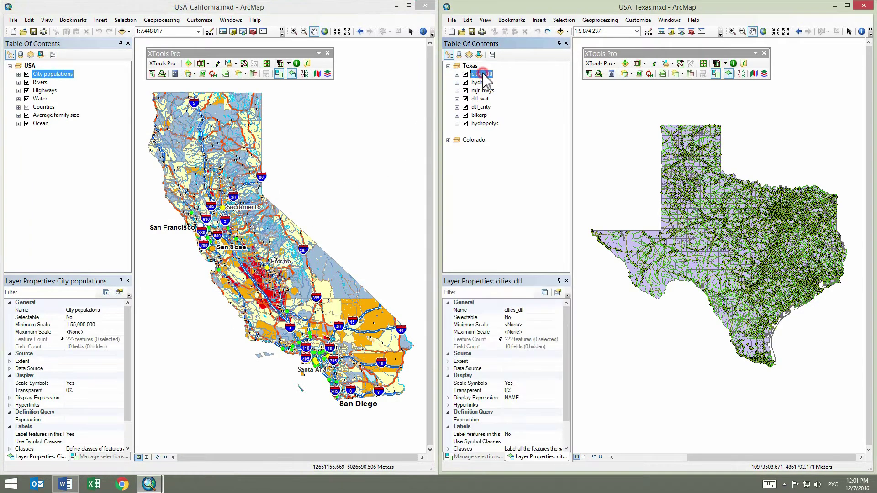
pyautogui.click(693, 76)
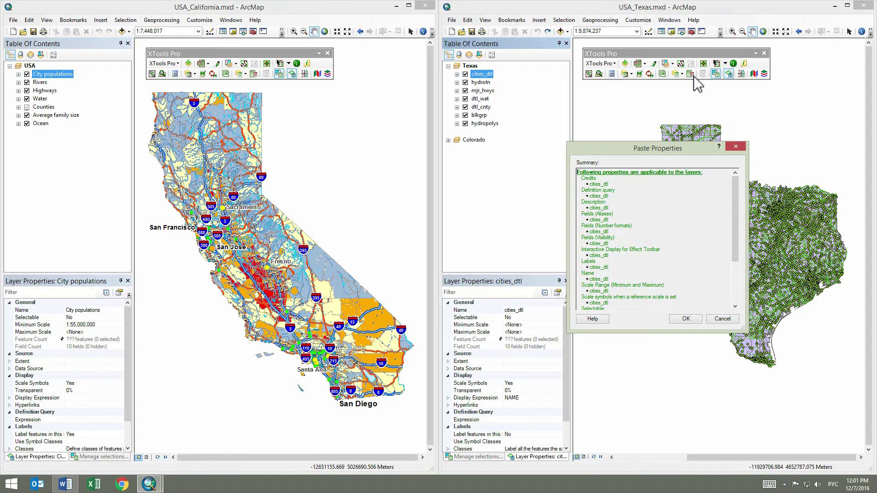
pyautogui.click(683, 318)
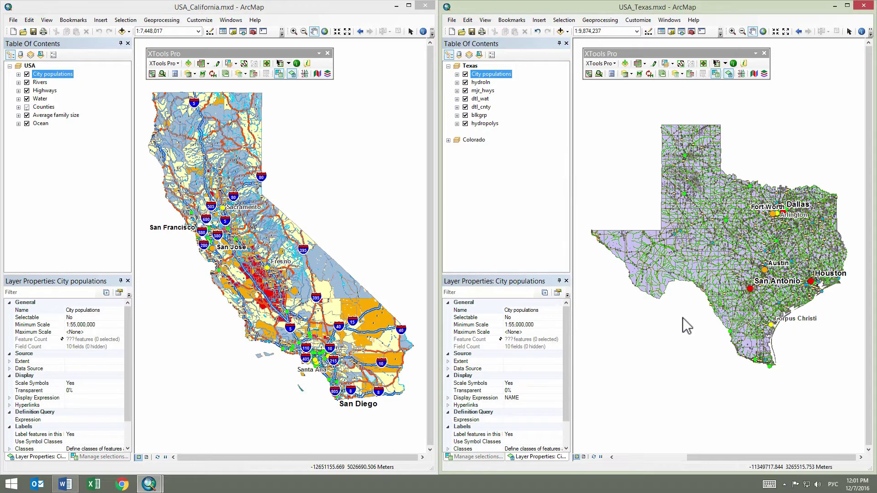
# Undo and redo the Texas paste, then copy California's Rivers properties onto Texas hydroln.
pyautogui.click(537, 32)
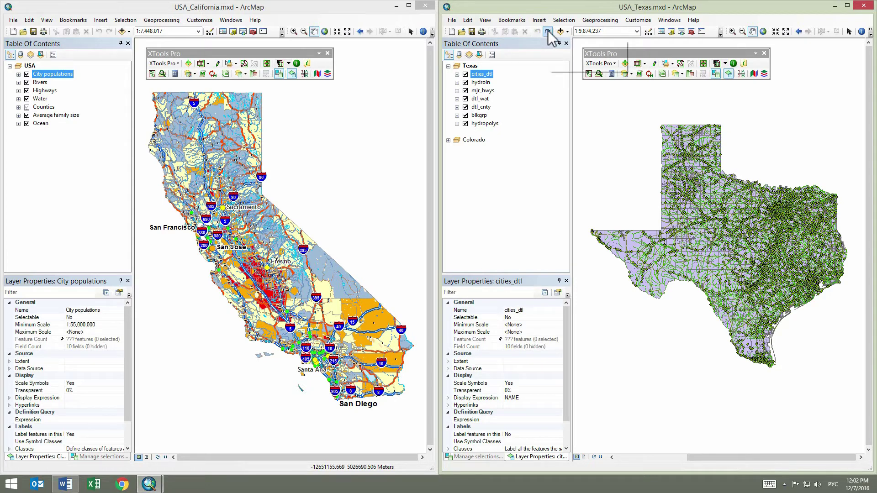
pyautogui.click(548, 32)
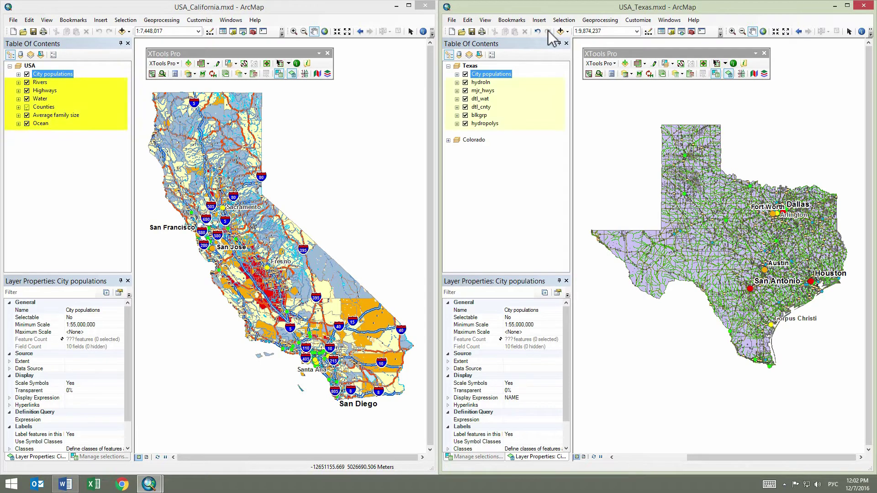
pyautogui.click(39, 83)
pyautogui.click(238, 74)
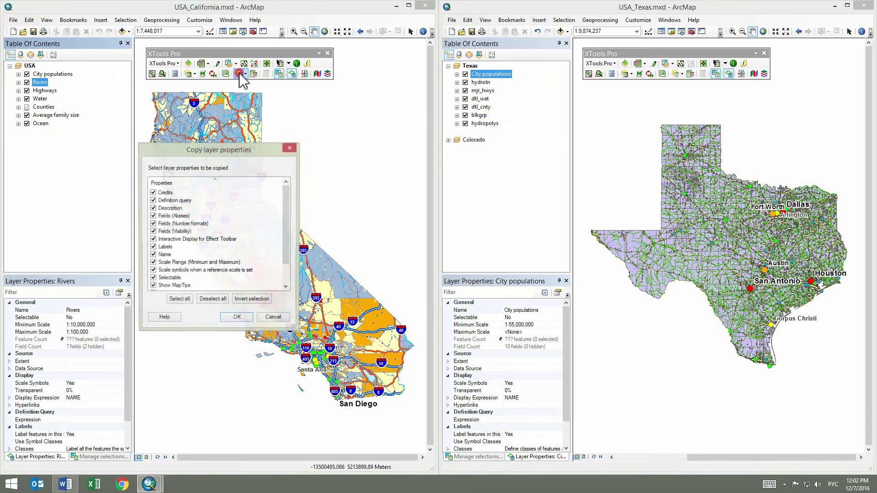
pyautogui.click(244, 317)
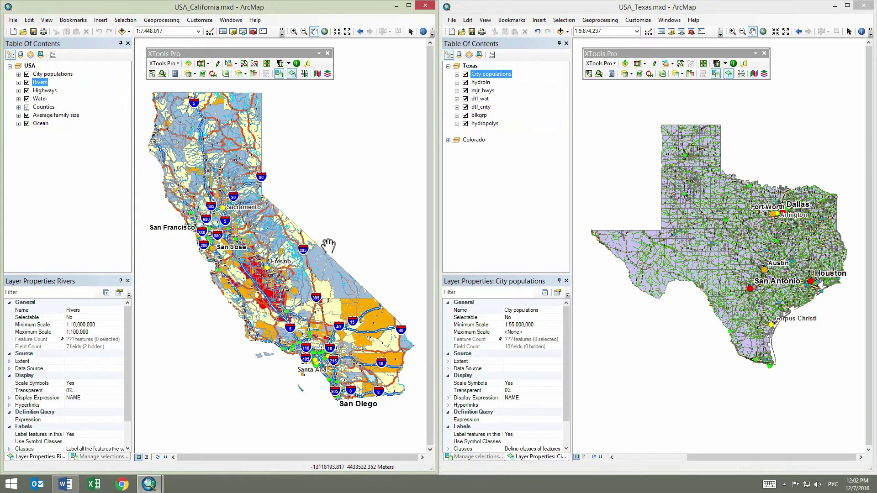
pyautogui.click(479, 83)
pyautogui.click(691, 74)
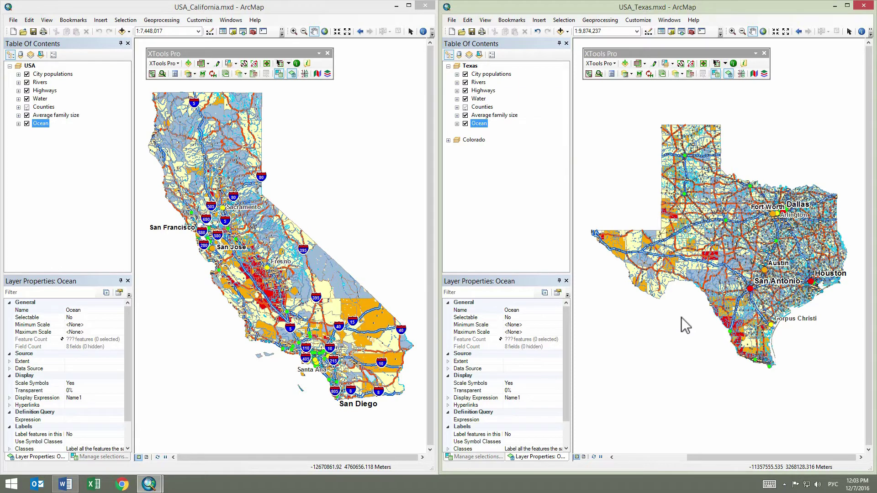
# Expand both City populations legends, compare the two Counties layers, and maximize the Texas window.
pyautogui.click(457, 74)
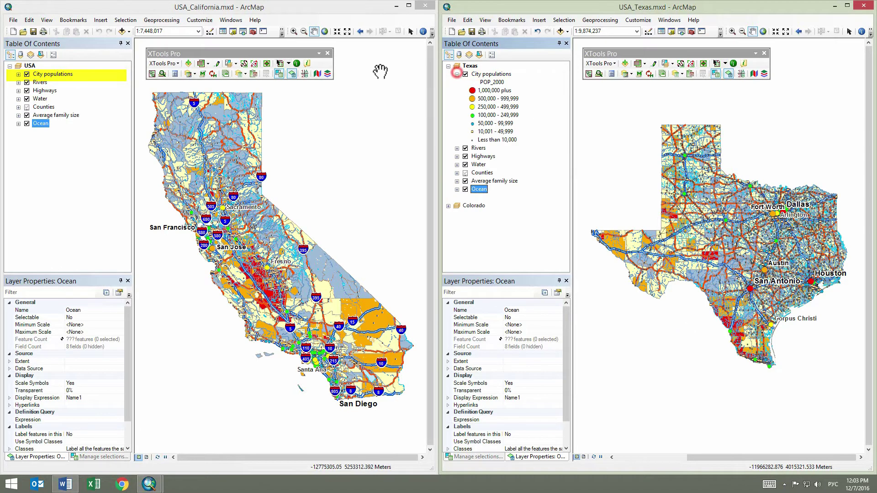
pyautogui.click(19, 74)
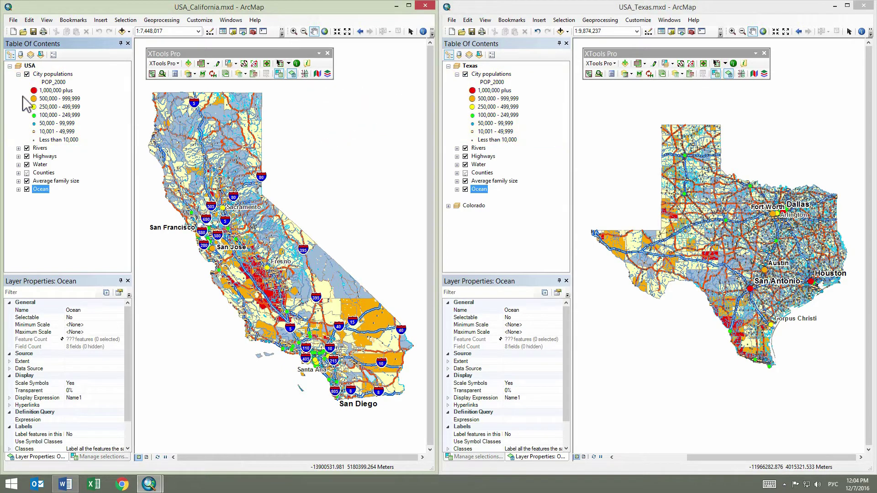
pyautogui.click(43, 173)
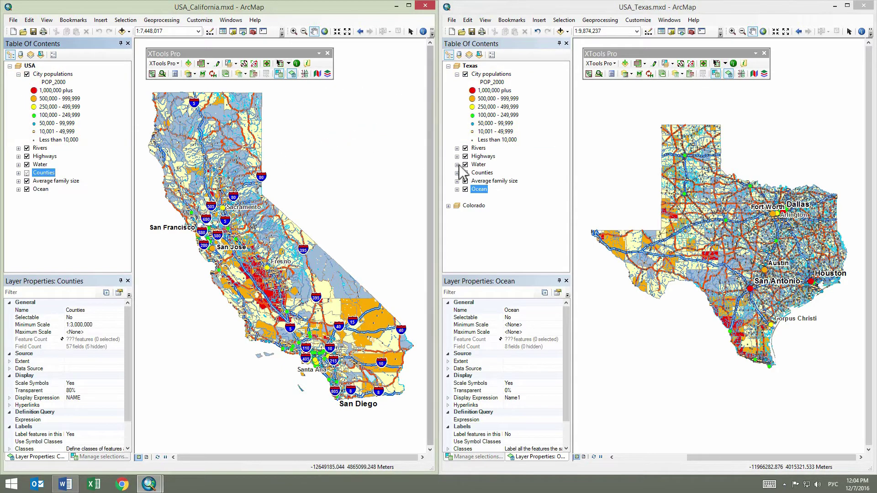
pyautogui.click(481, 172)
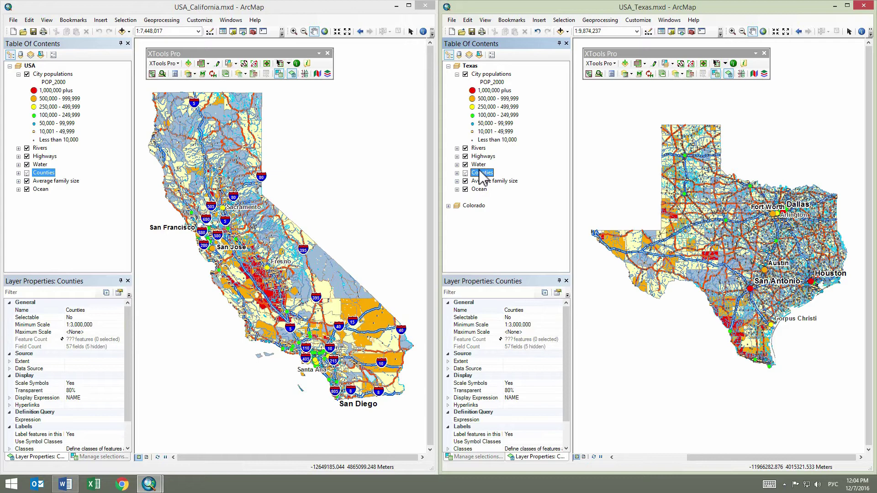
pyautogui.click(847, 5)
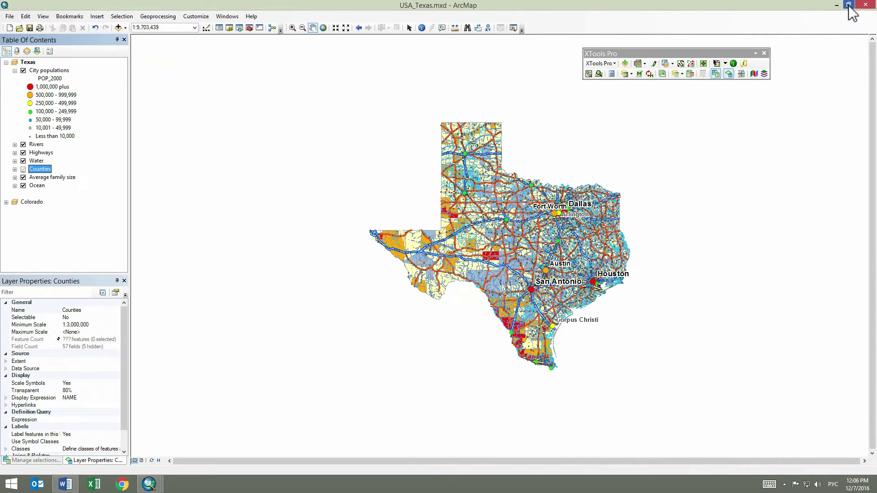
# Activate the Colorado data frame at full extent, expand its layers, and open Highways' context menu.
pyautogui.rightClick(35, 202)
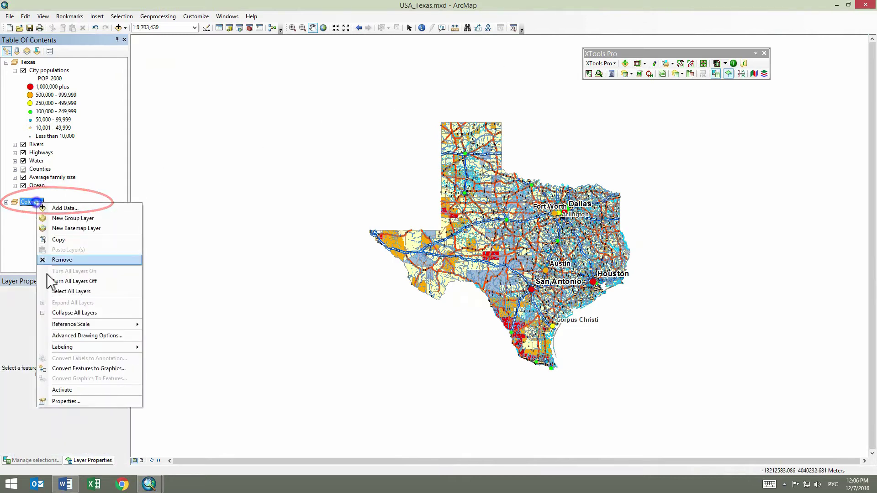
pyautogui.click(64, 389)
pyautogui.click(323, 27)
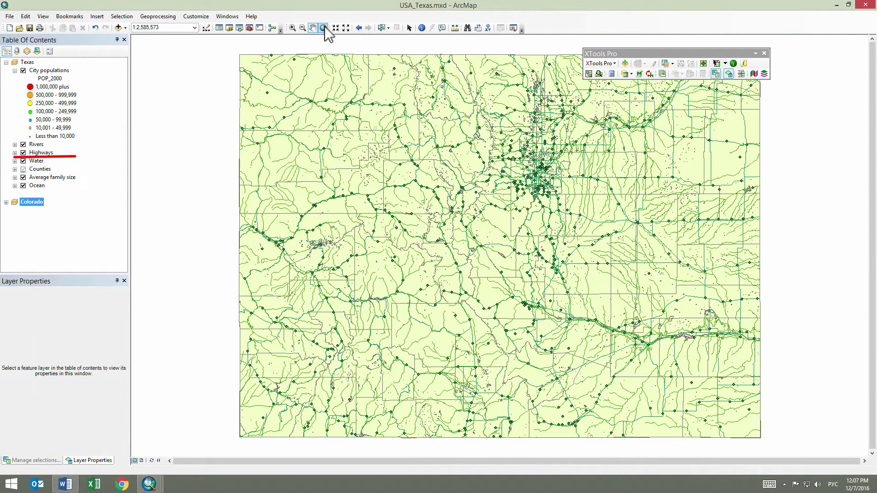
pyautogui.click(6, 202)
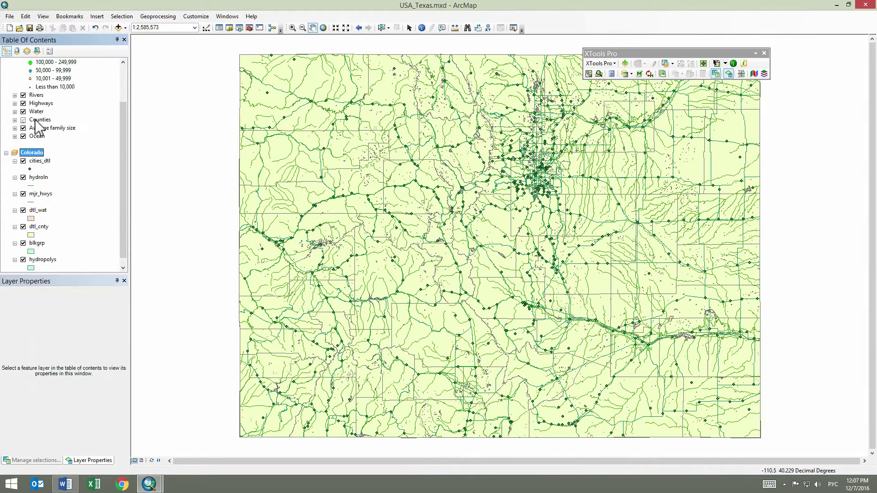
pyautogui.rightClick(37, 104)
pyautogui.moveTo(137, 141)
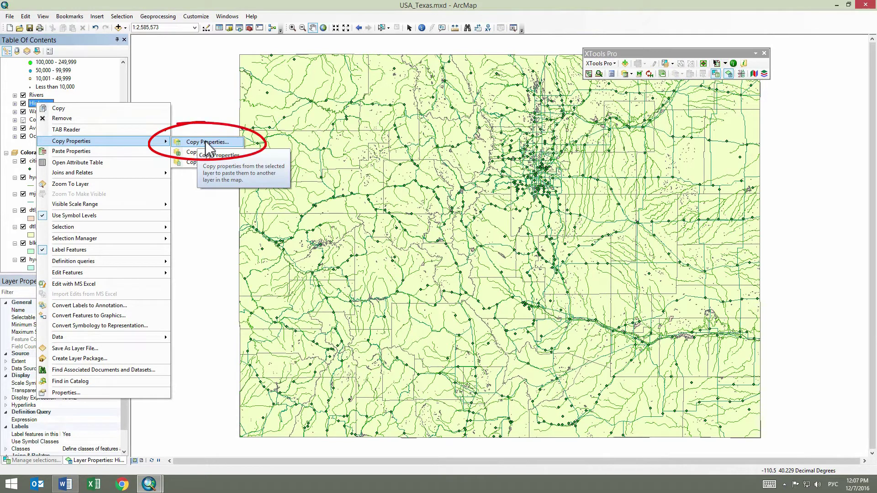
# Copy every Highways layer property except Name, then select Colorado's cities_dtl layer.
pyautogui.click(207, 142)
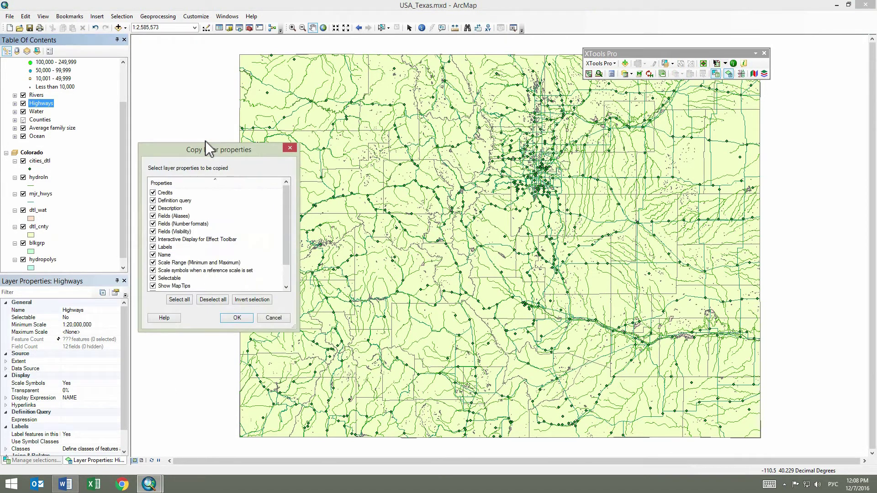
pyautogui.click(154, 255)
pyautogui.click(237, 318)
pyautogui.click(40, 161)
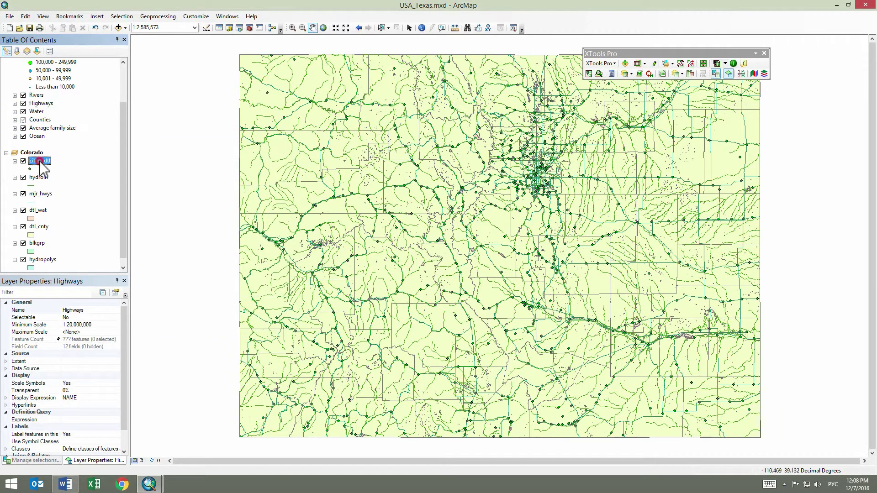
pyautogui.scroll(-1, 100, 191)
# Select all seven Colorado layers through hydropolys and paste the Highways properties onto them.
pyautogui.keyDown('shift'); pyautogui.click(41, 251); pyautogui.keyUp('shift')
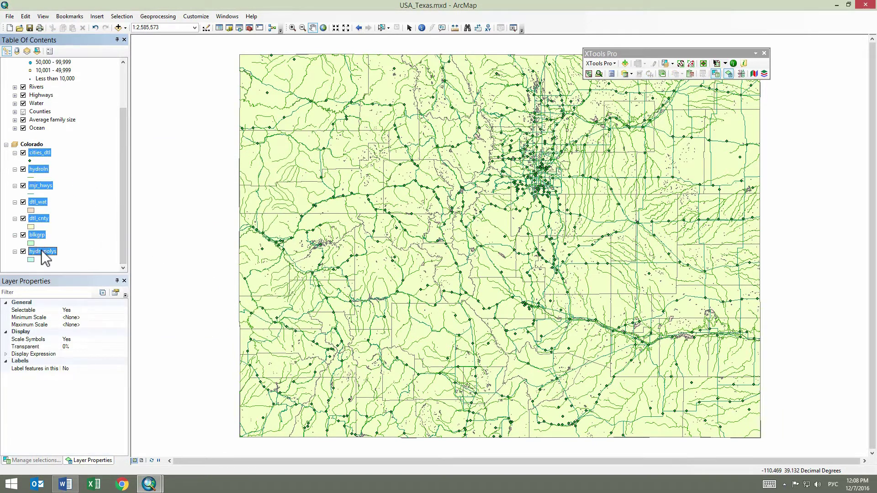
pyautogui.rightClick(41, 252)
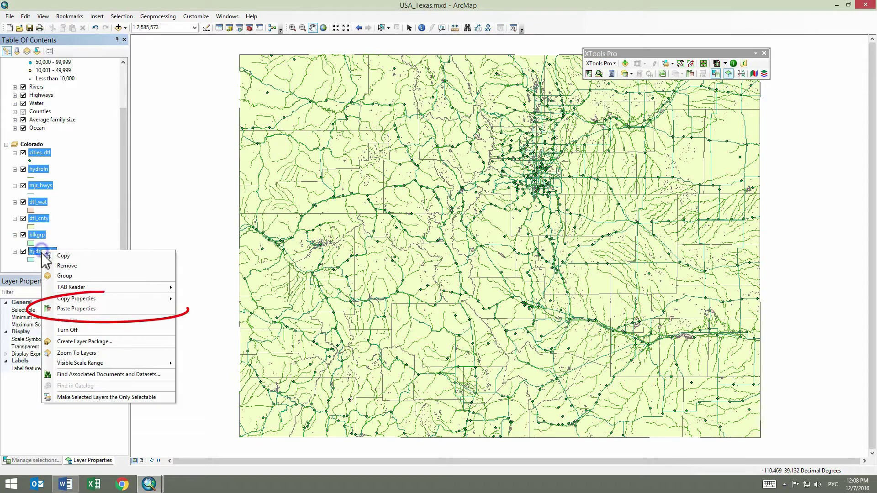
pyautogui.click(77, 310)
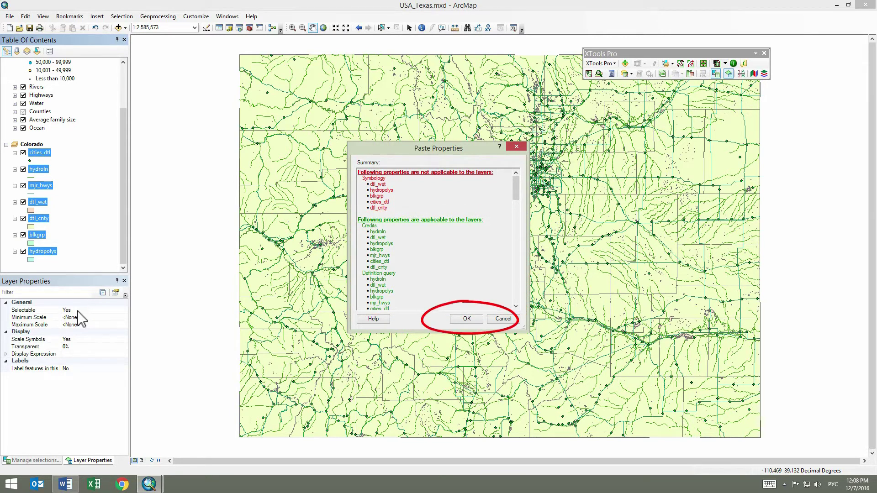
pyautogui.click(466, 319)
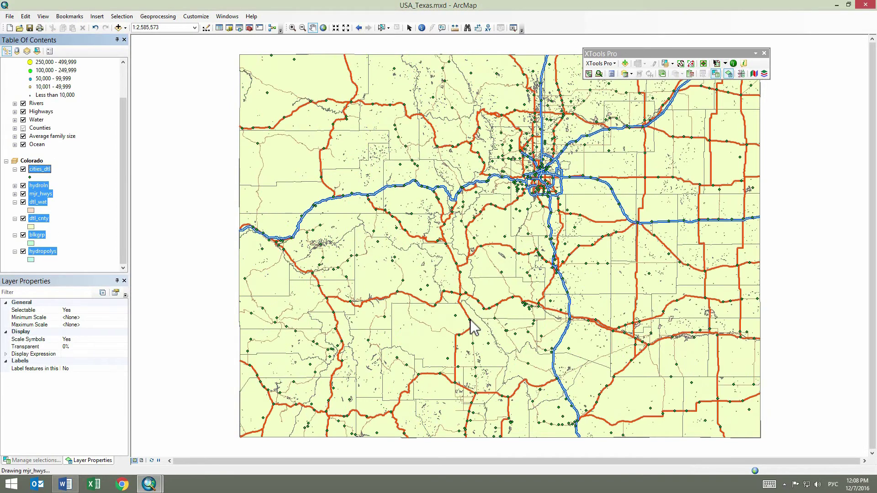